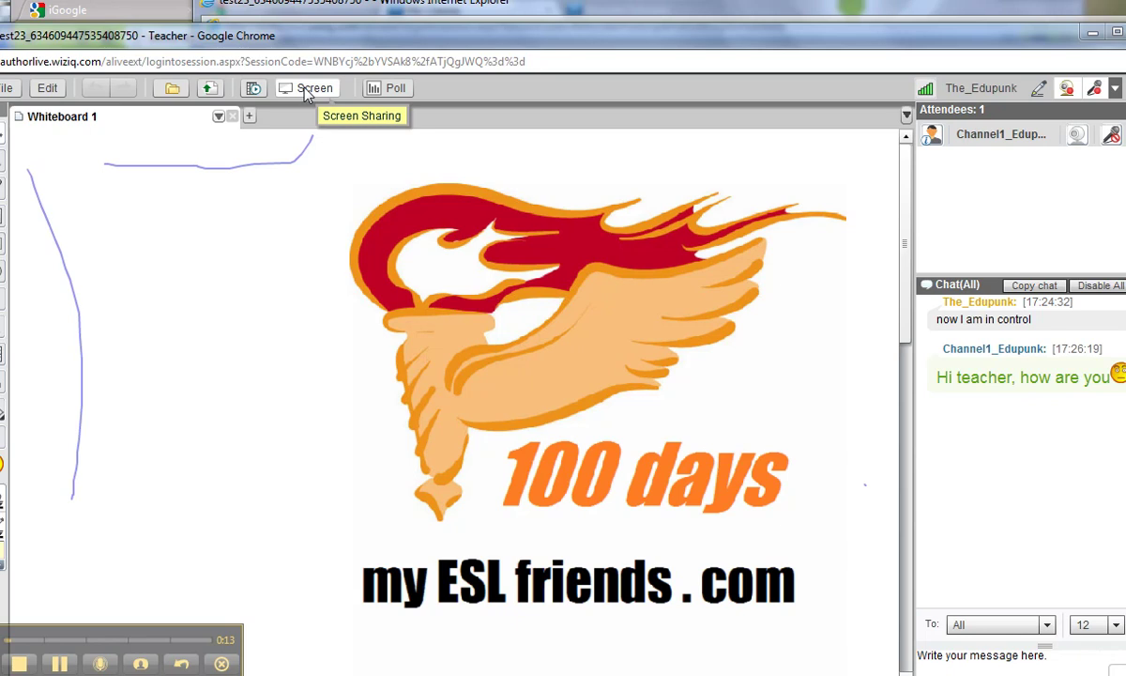
Compare the Screen Sharing option in the teacher's session window with the one in the attendee's window.
drag(439, 36, 360, 26)
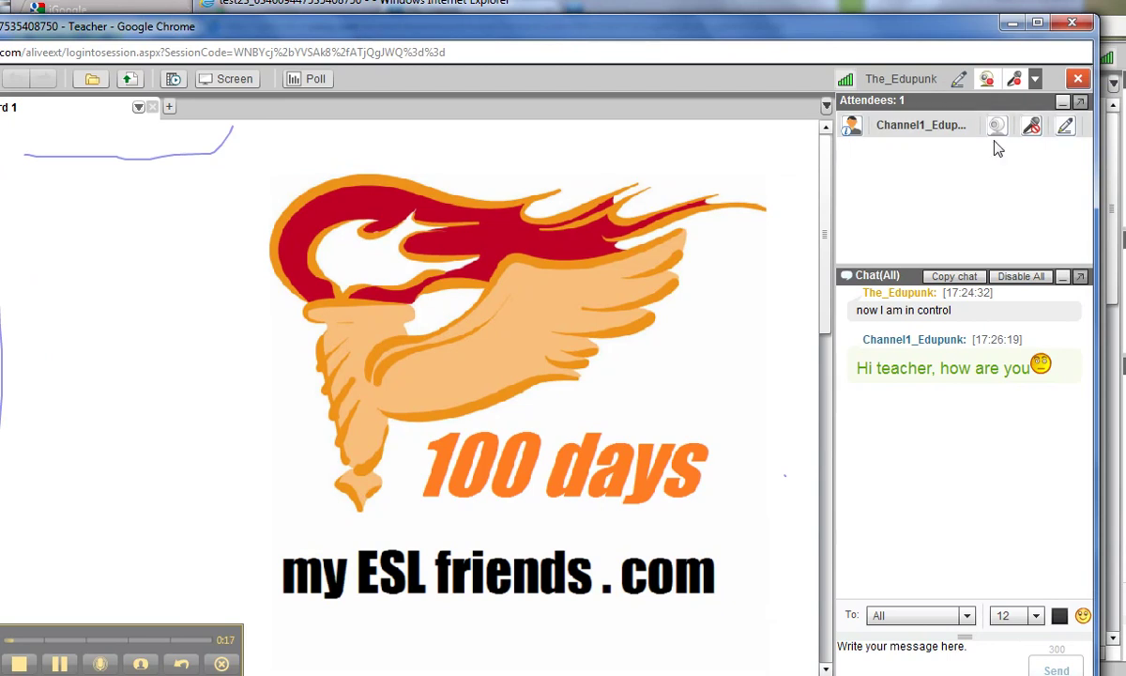
click(1067, 131)
key(alt+Tab)
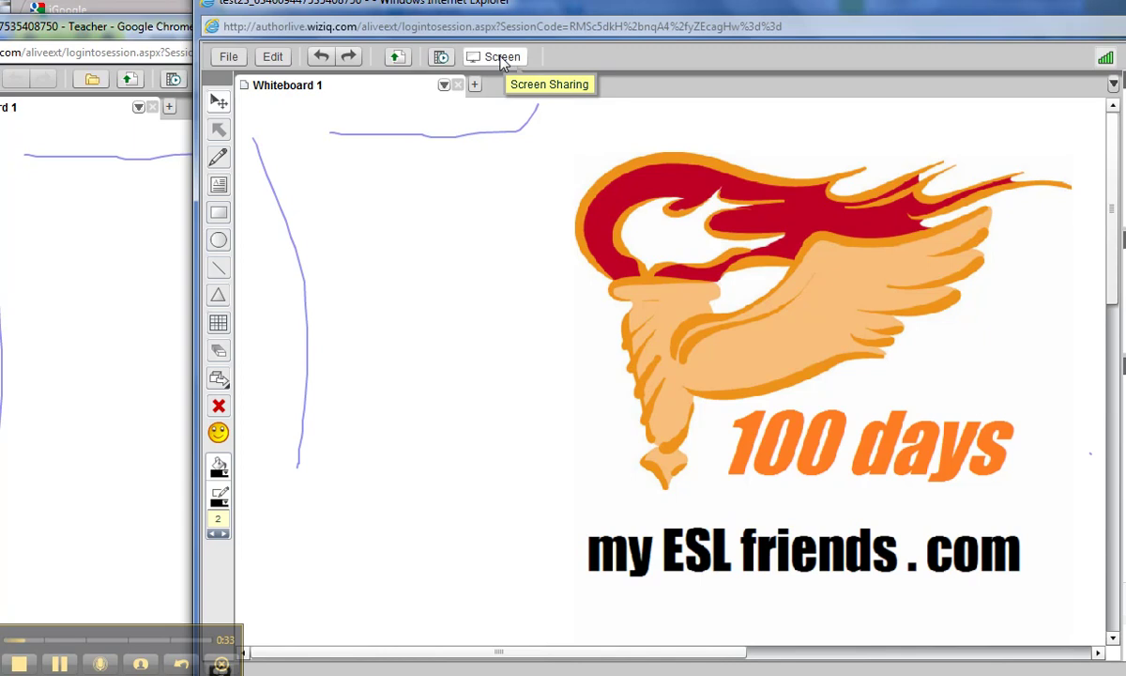
click(158, 36)
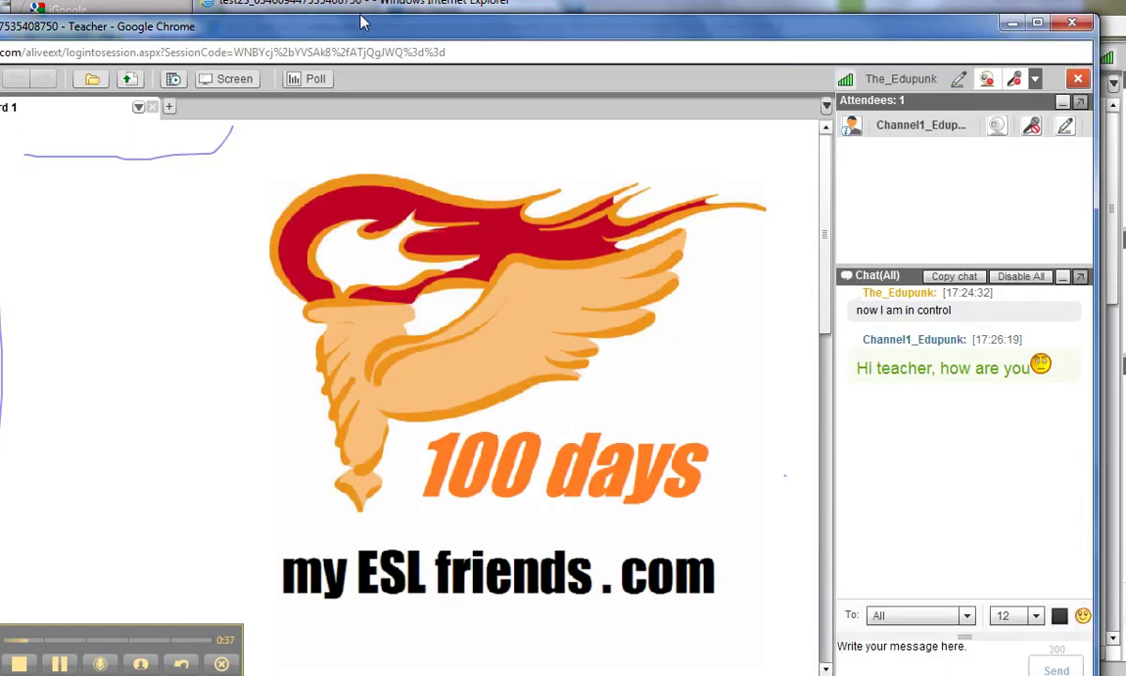
Start sharing the desktop screen with the attendees from the teacher's session window.
drag(375, 23, 419, 26)
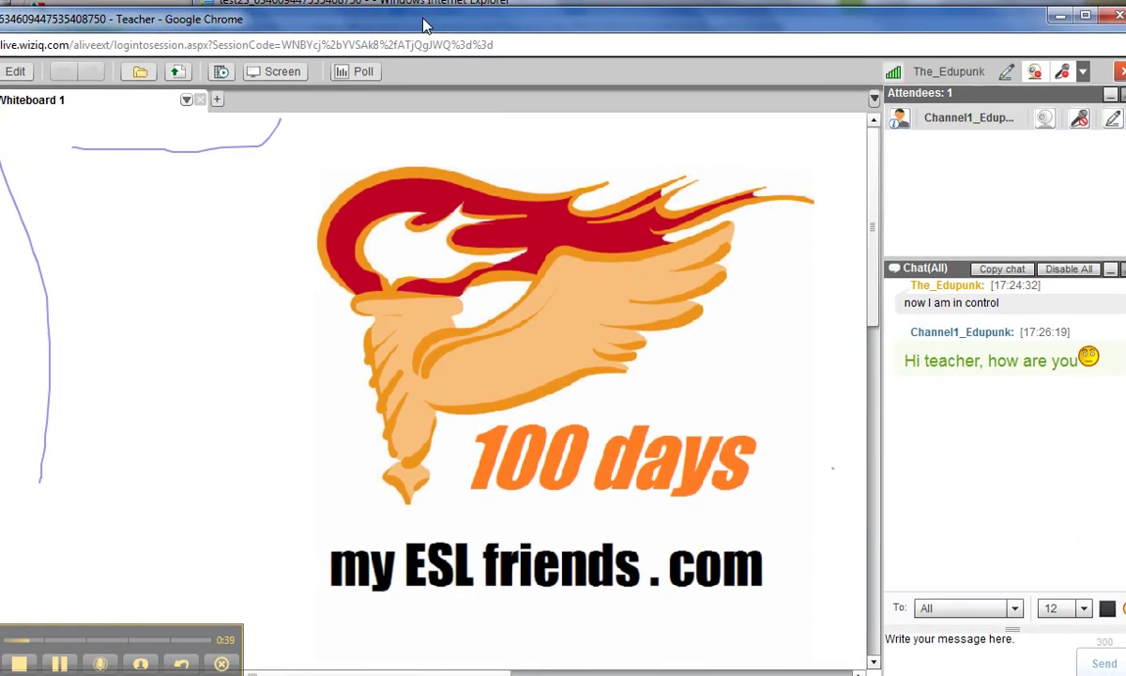
click(279, 75)
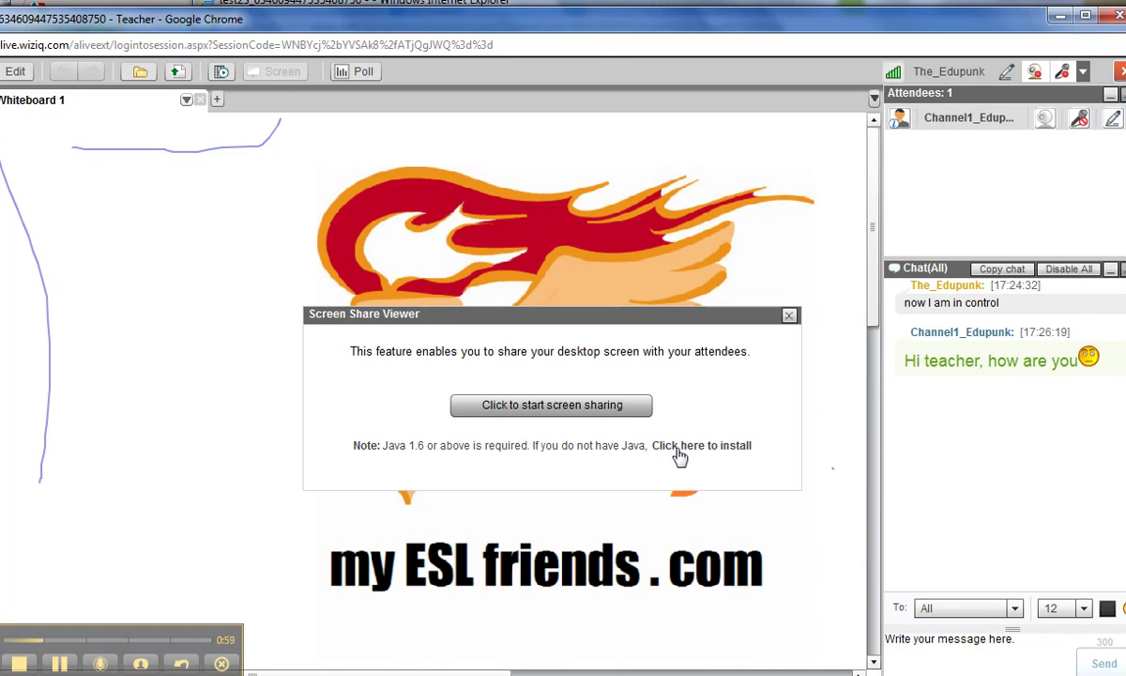
click(551, 405)
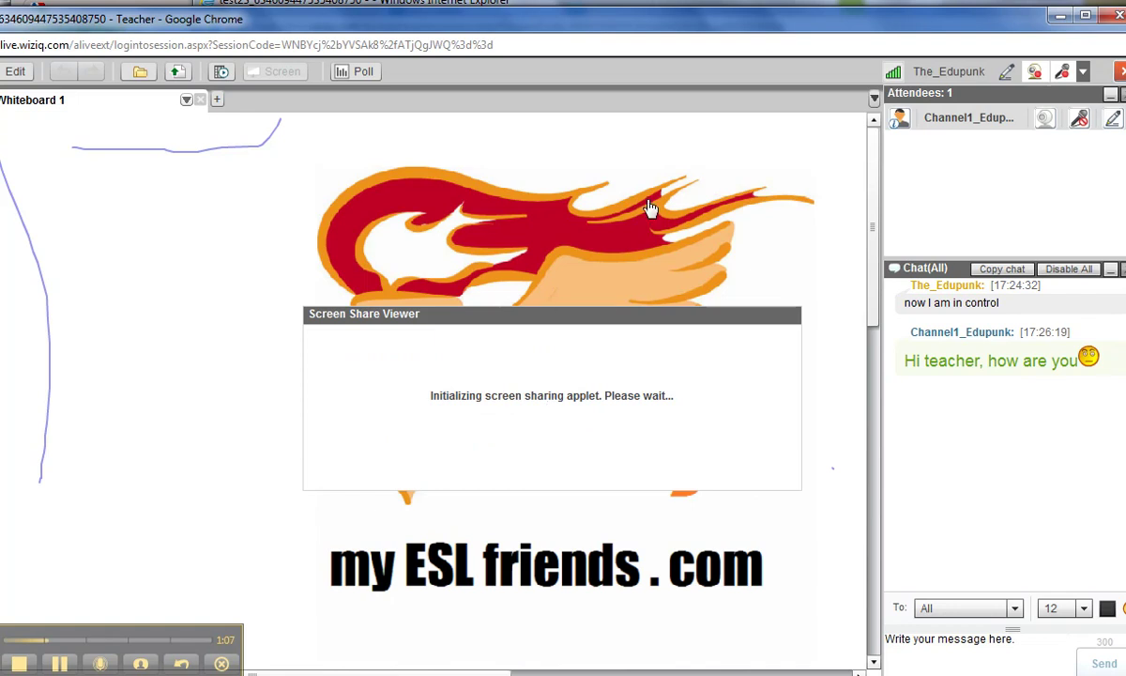
drag(777, 26, 731, 272)
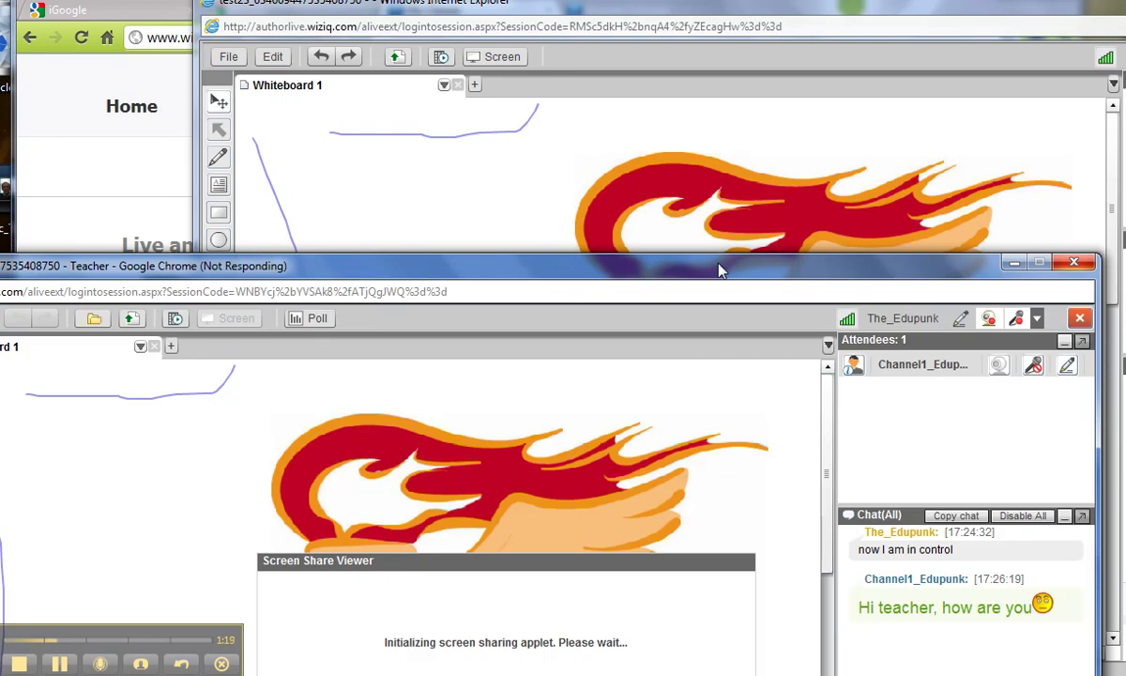
drag(719, 265, 761, 68)
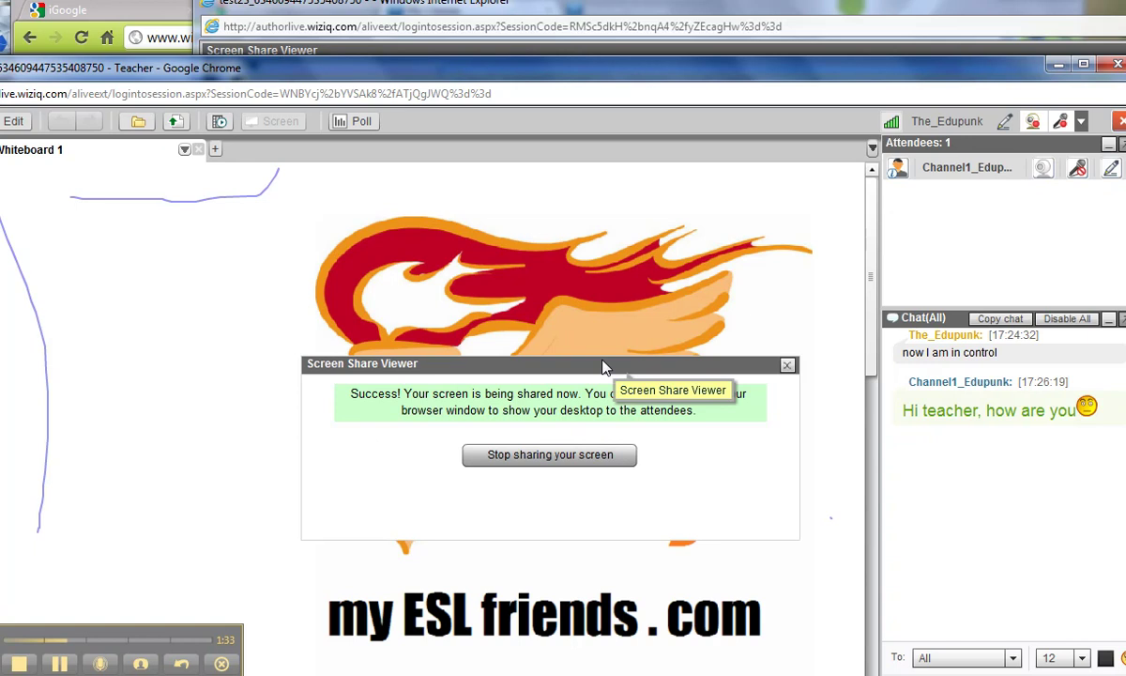
Move the Screen Share Viewer below the torch logo and check the shared desktop in the attendee's window.
drag(624, 366, 605, 597)
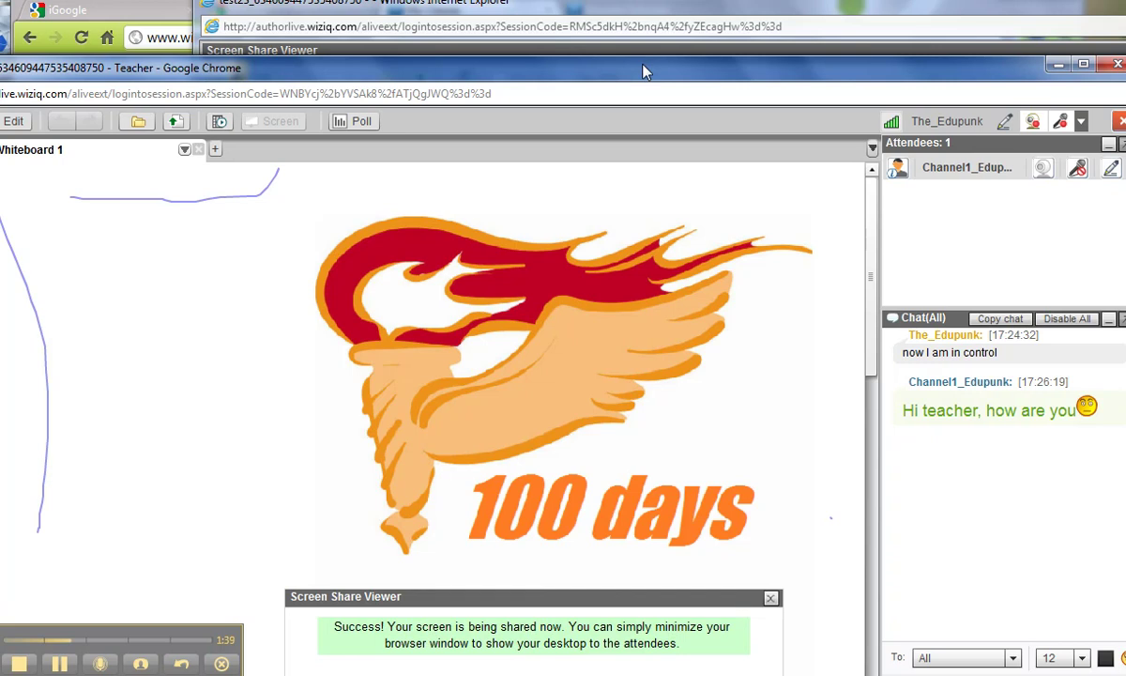
drag(644, 71, 430, 542)
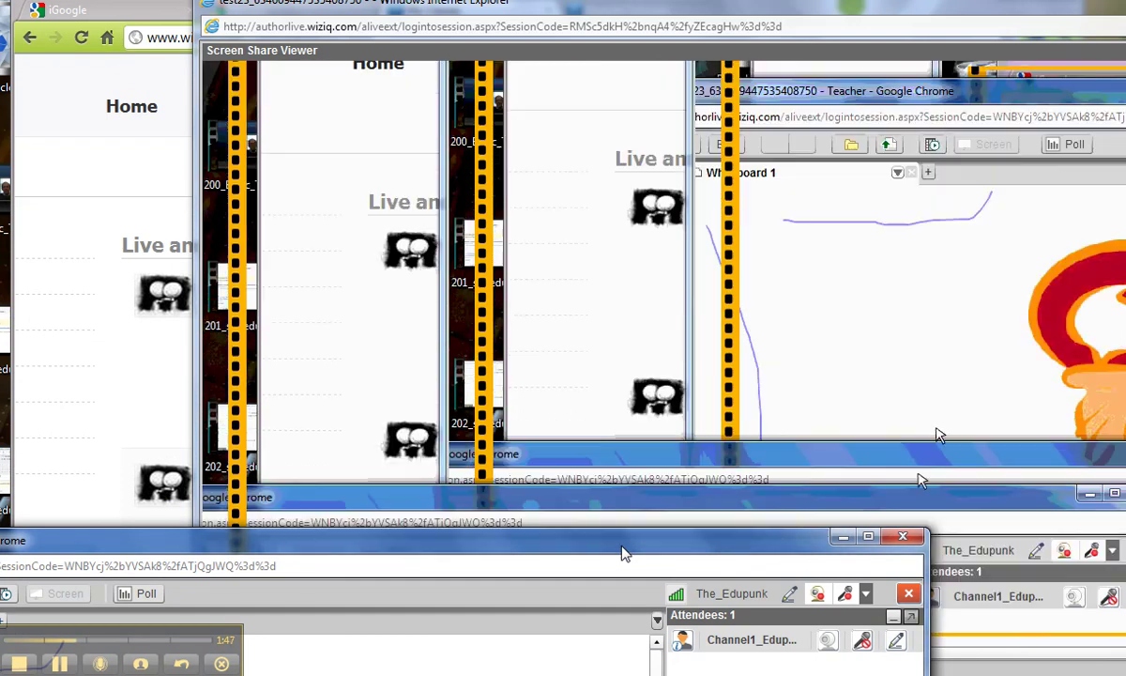
drag(615, 549, 779, 28)
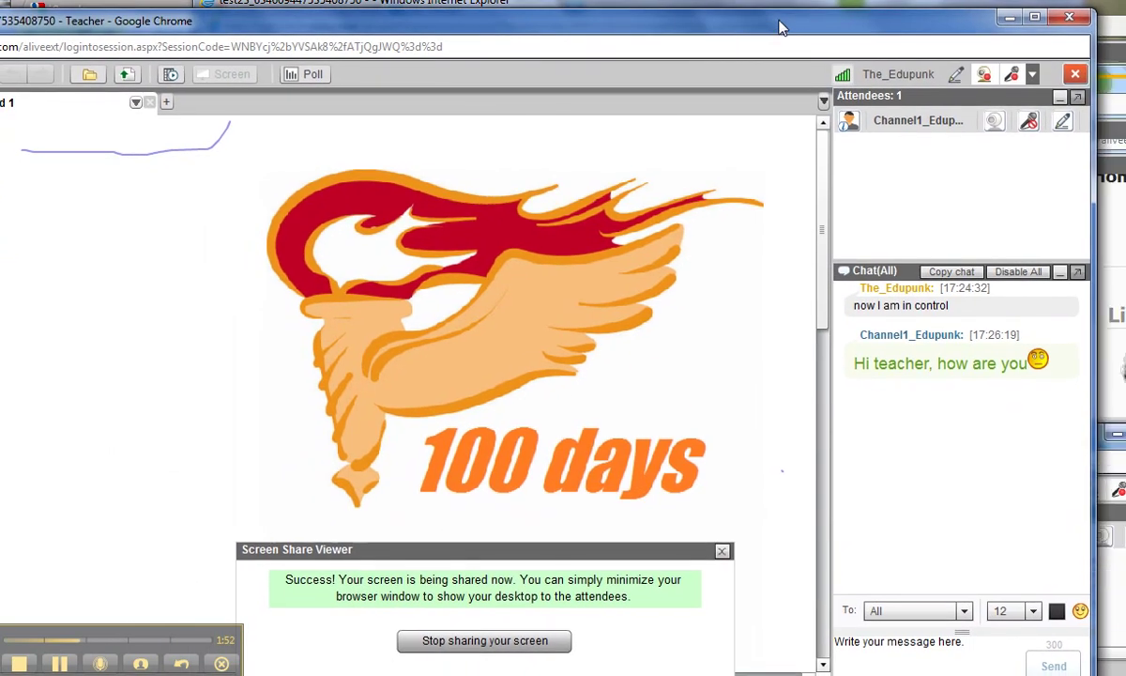
click(1029, 123)
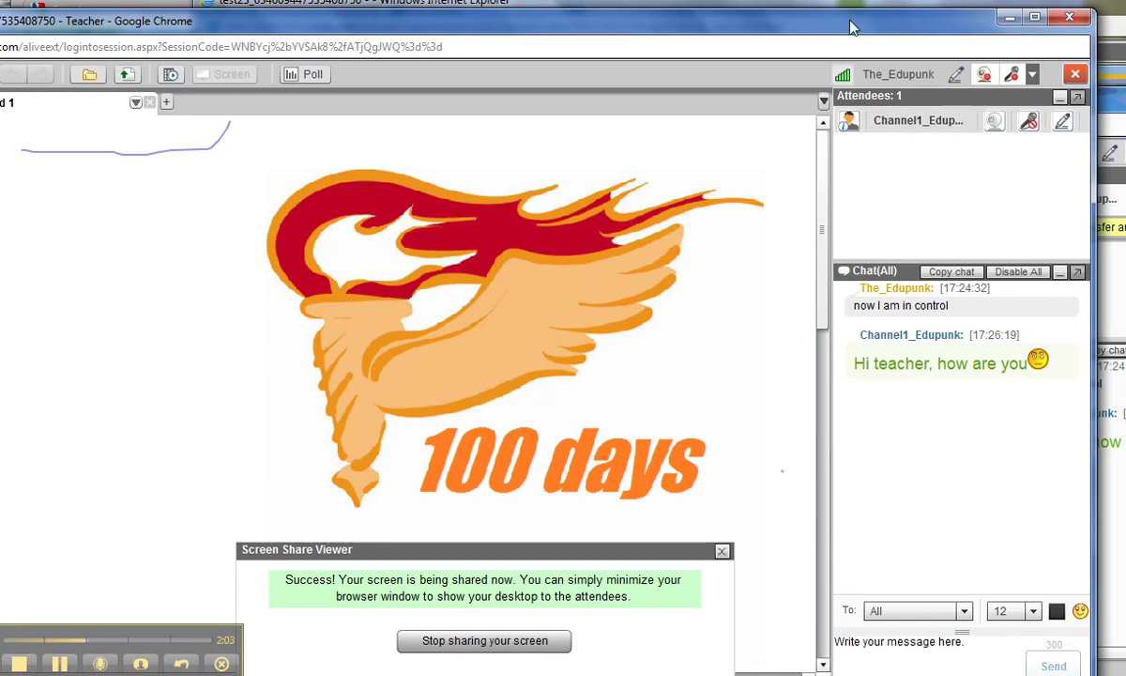
Display the iGoogle browser window on the shared desktop and put it away again.
drag(850, 26, 1008, 111)
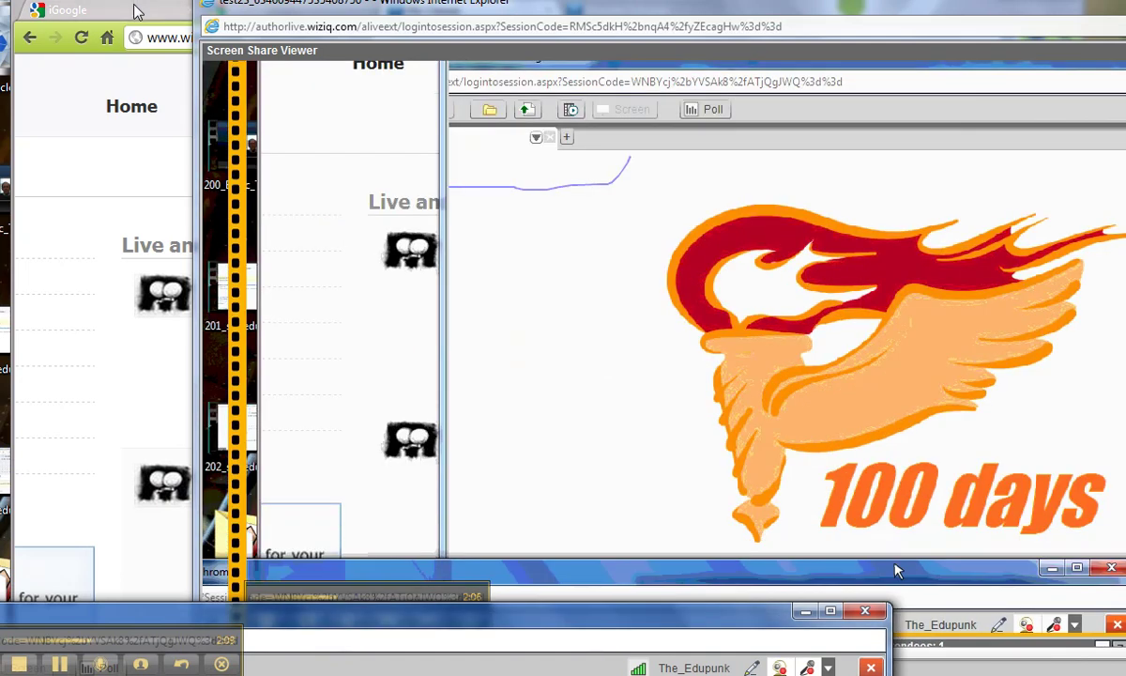
click(134, 13)
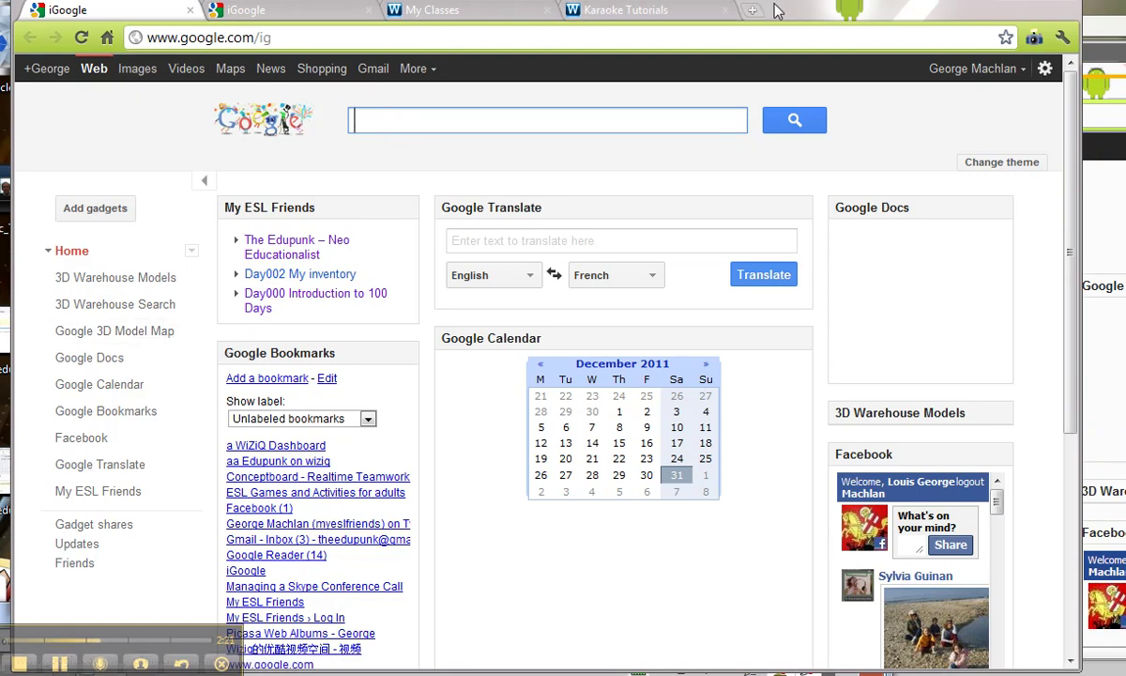
key(super+Down)
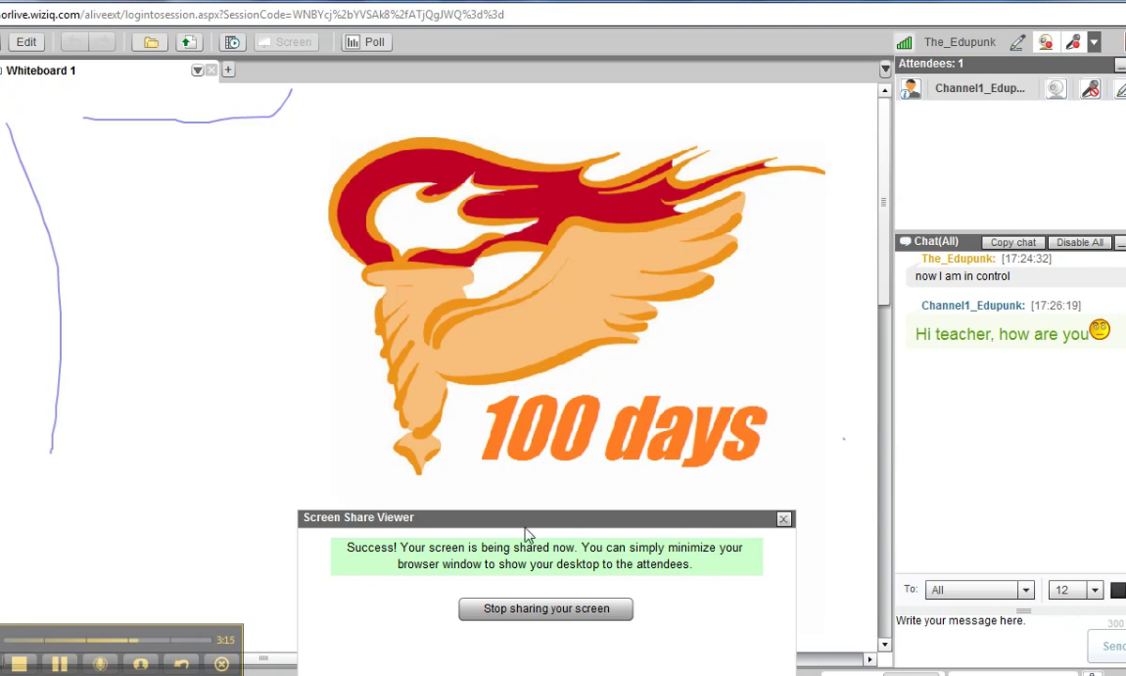
Stop sharing the screen and rearrange the teacher's and attendee's windows so the attendee's whiteboard is uncovered.
click(537, 610)
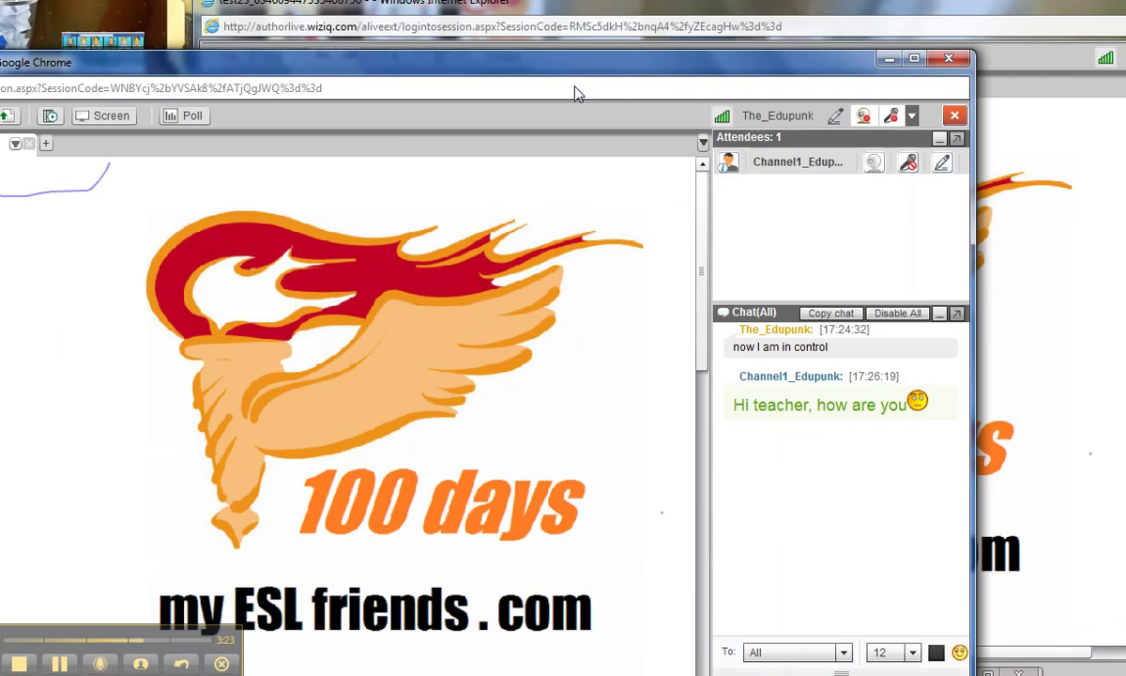
drag(573, 93, 306, 543)
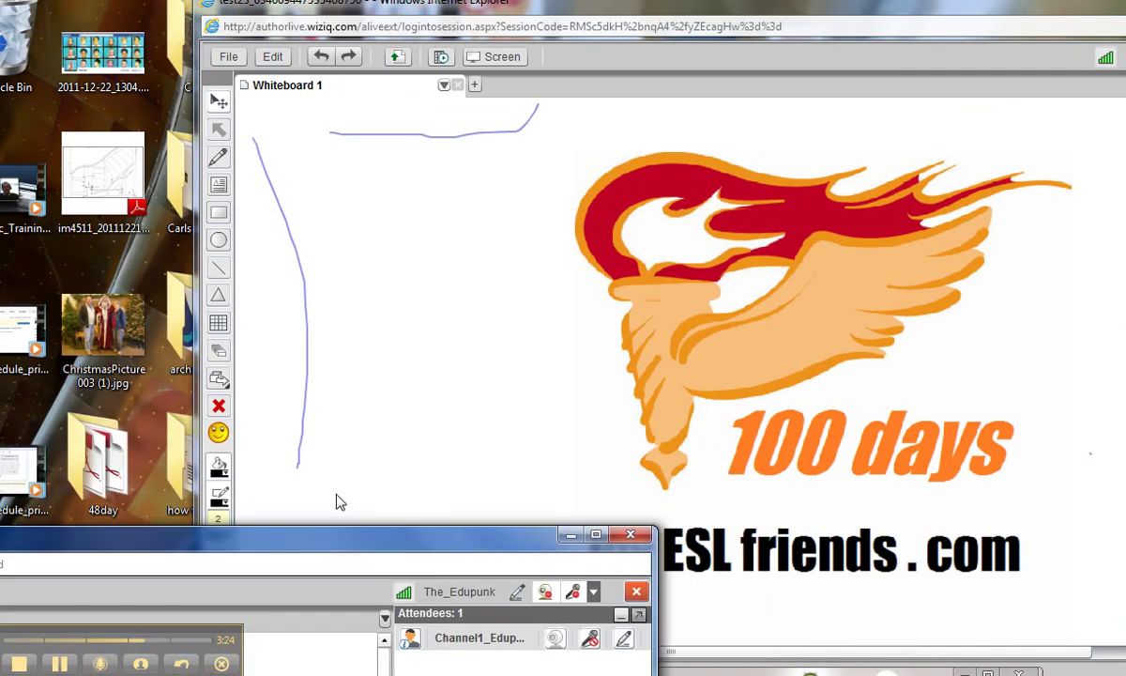
drag(930, 12, 674, 10)
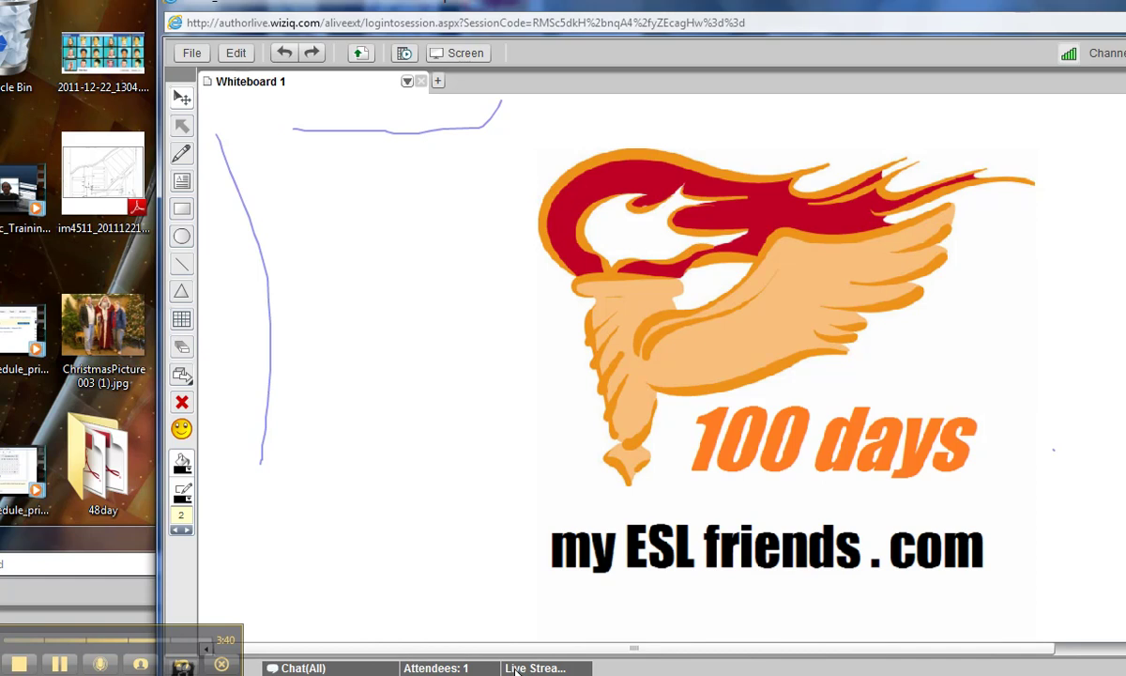
Restore the minimized Attendees and Chat panels in the attendee's window and dock both beside the whiteboard.
click(463, 668)
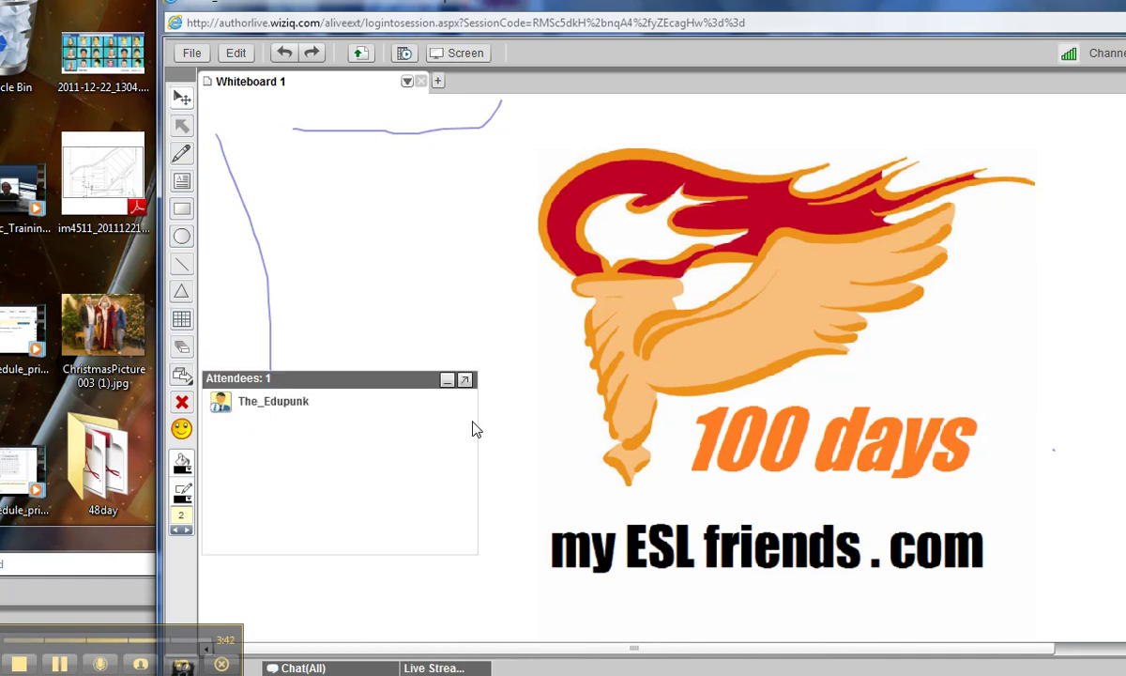
click(467, 381)
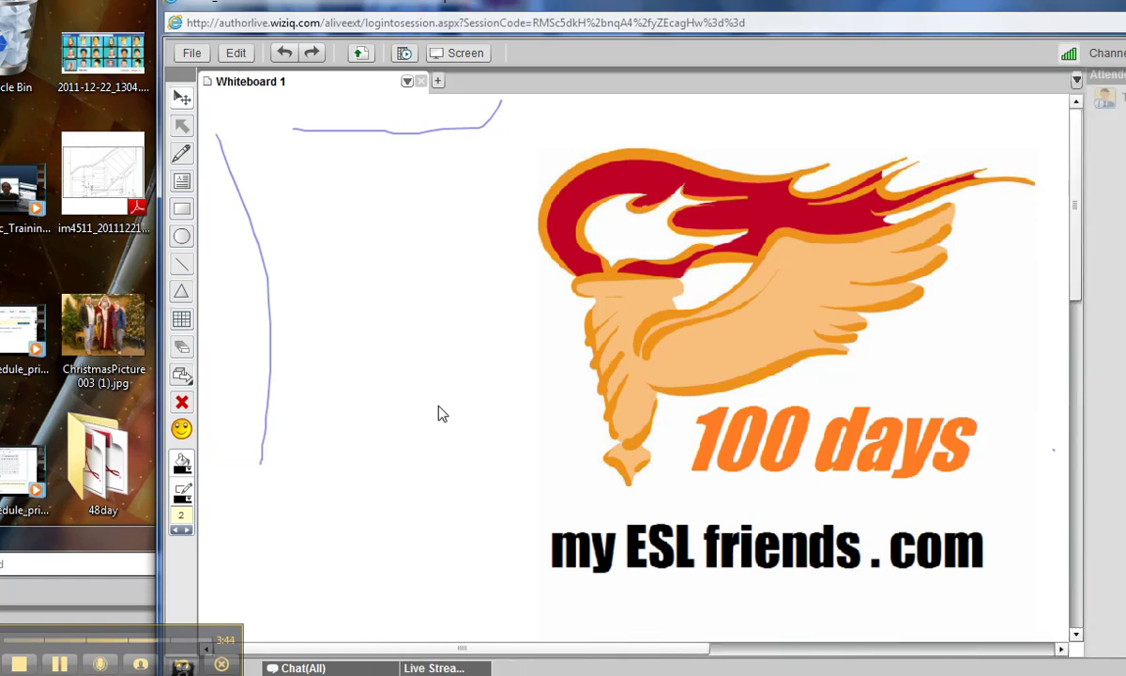
click(373, 668)
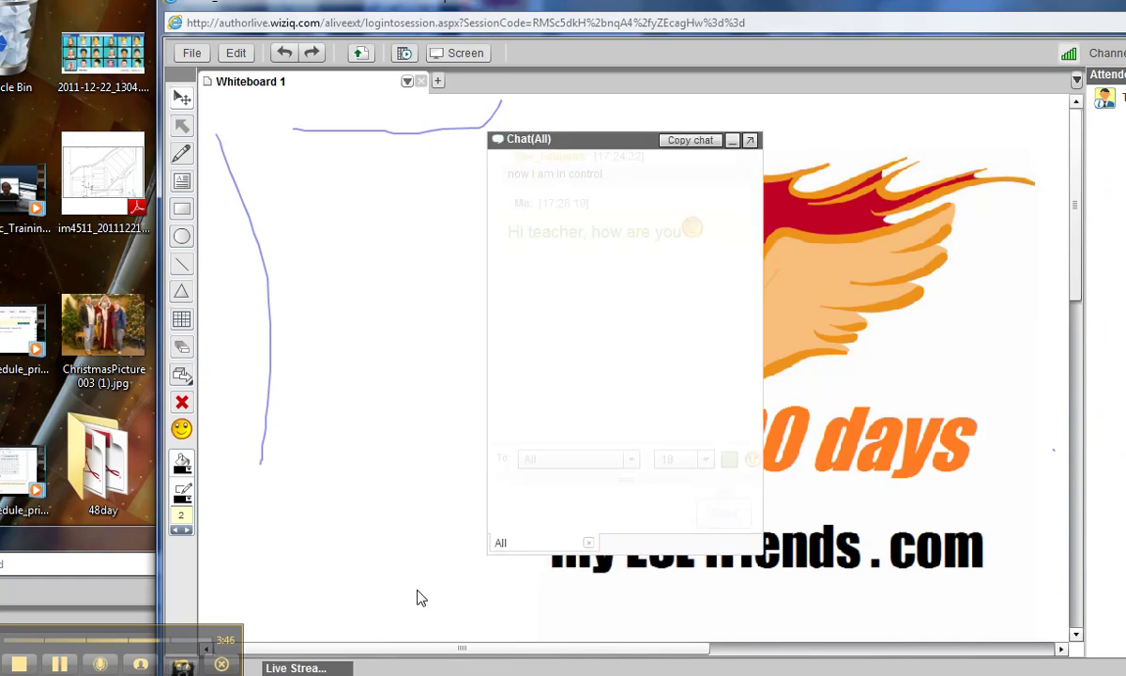
click(750, 142)
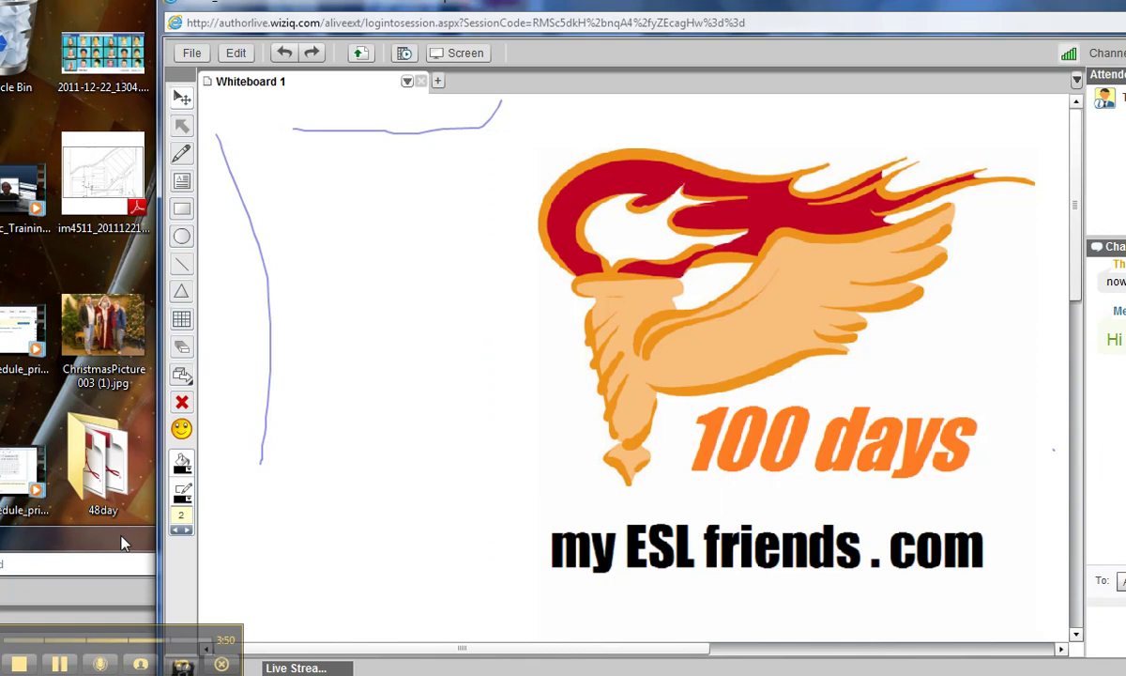
Start screen sharing again from the teacher's session window, and stop sharing the screen.
drag(122, 543, 600, 4)
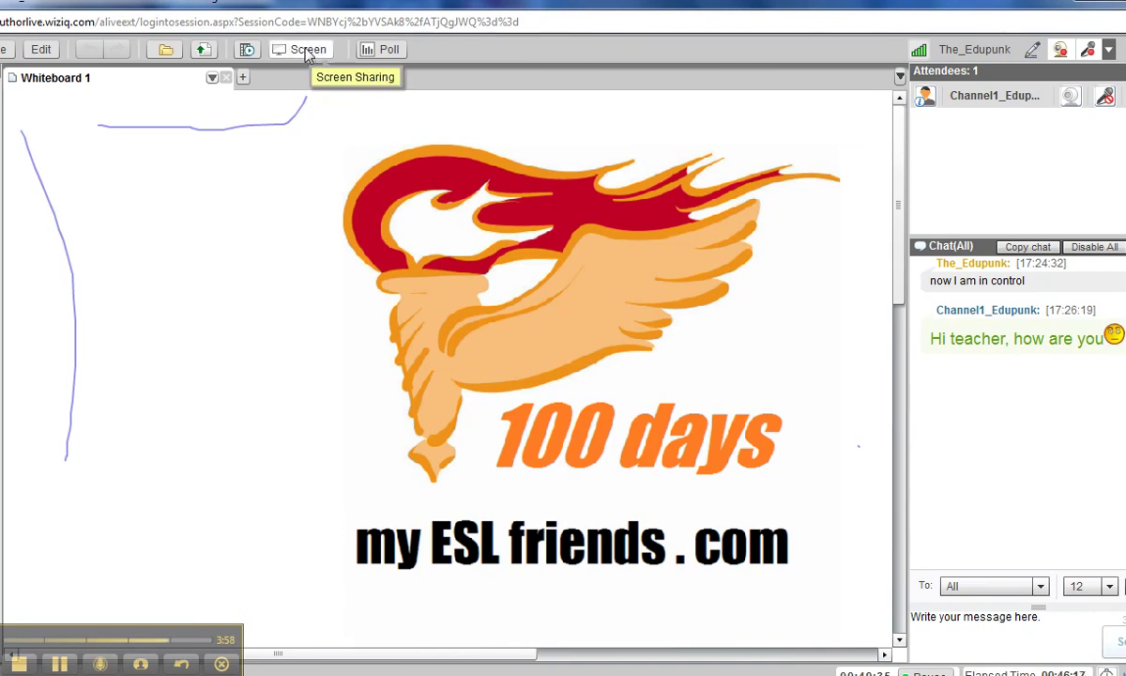
click(308, 52)
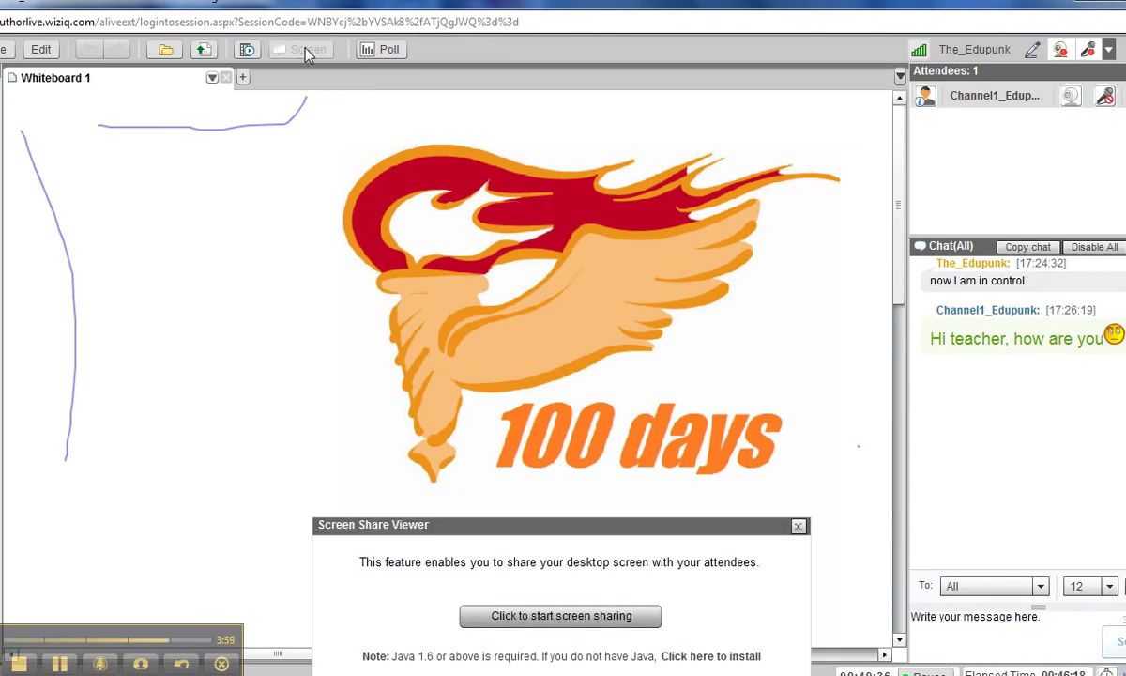
click(537, 616)
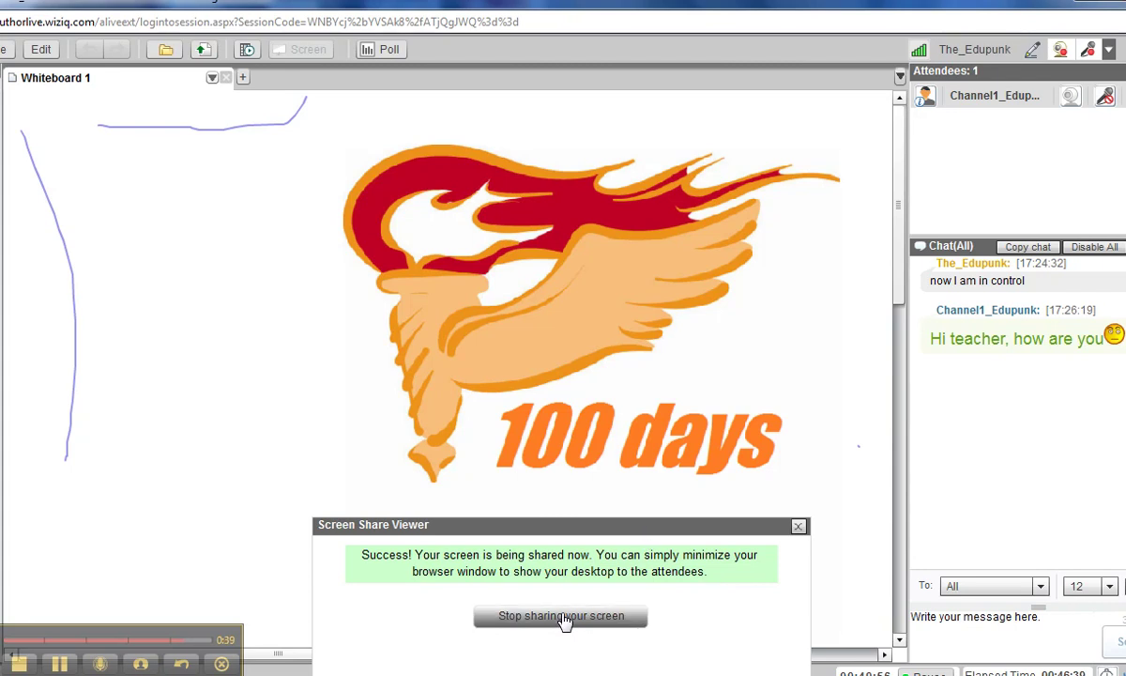
click(563, 617)
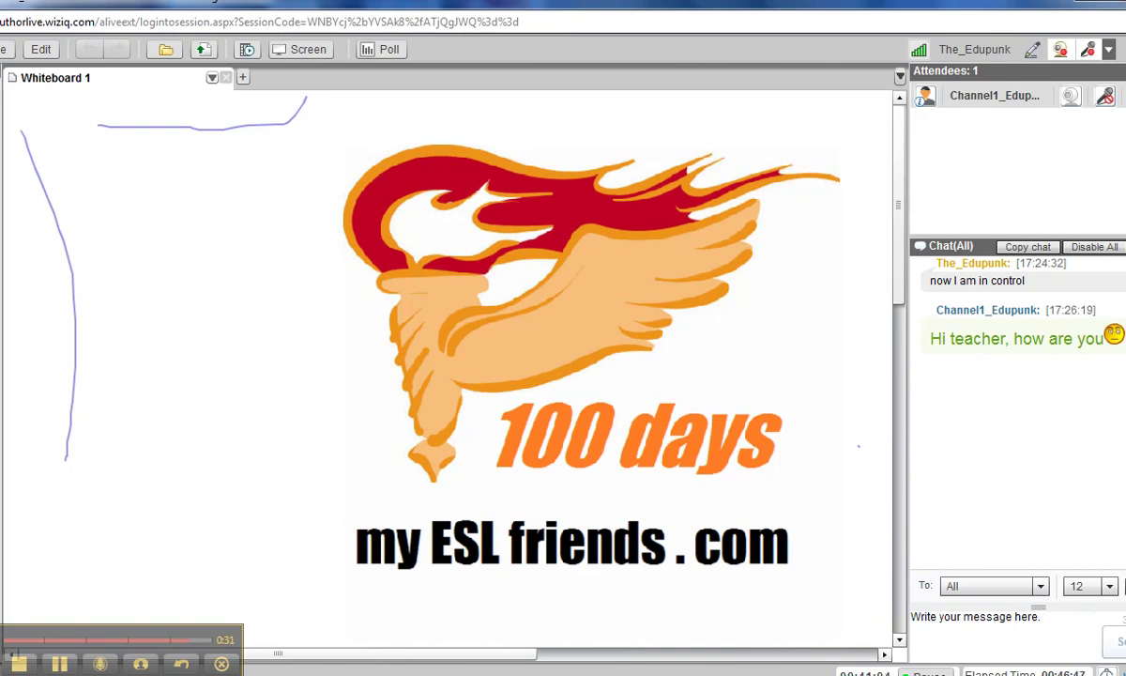
Uncover the attendee's window, give the attendee audio control from the teacher's attendee list, and take it back.
drag(582, 4, 370, 345)
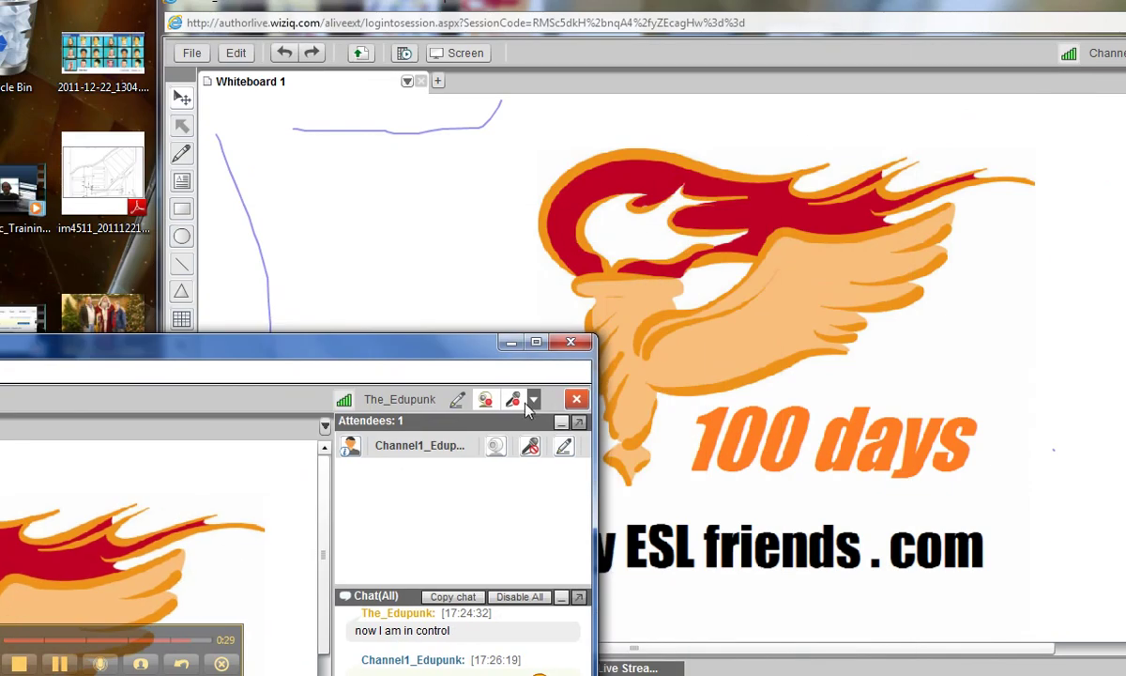
click(530, 447)
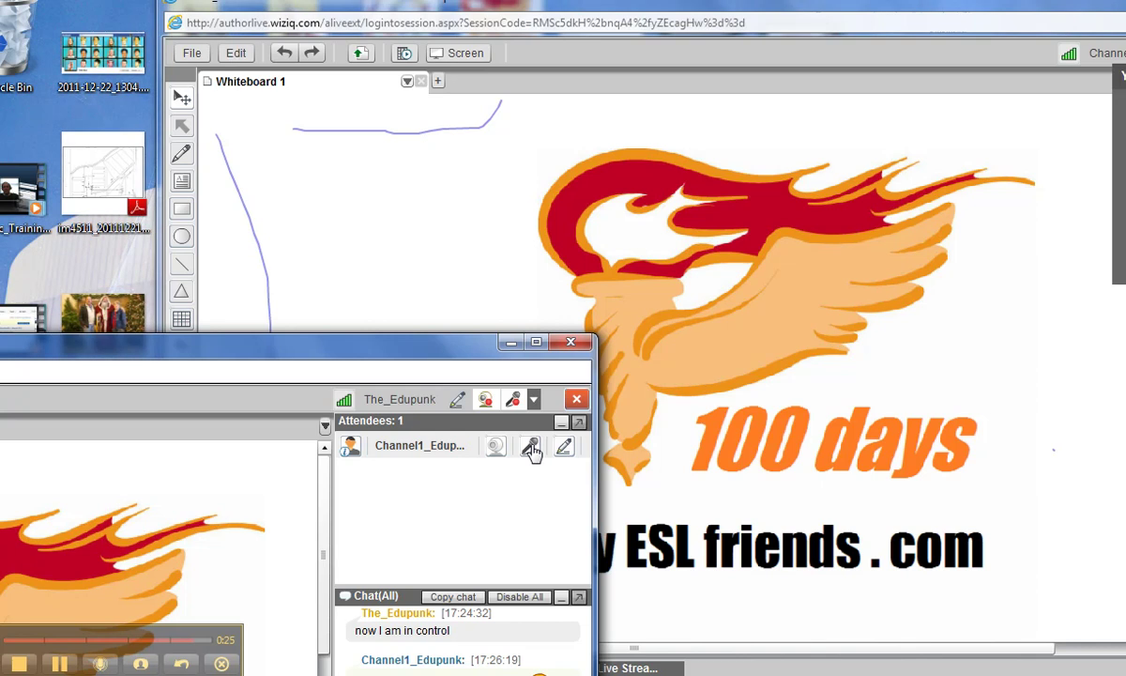
click(530, 446)
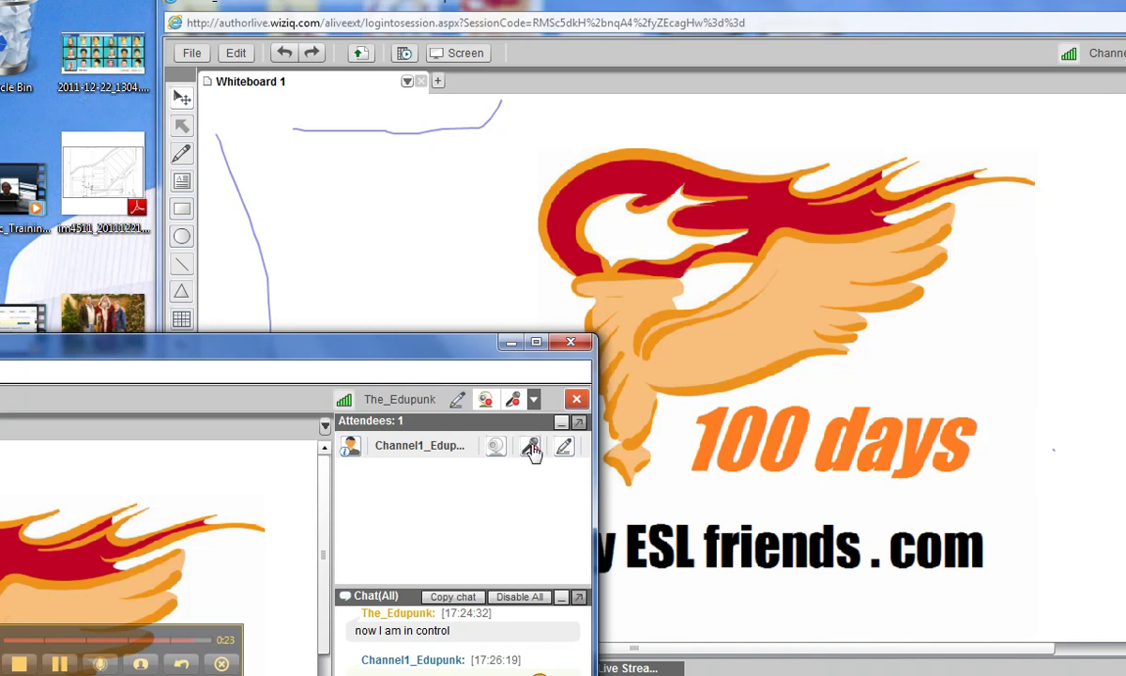
double_click(342, 355)
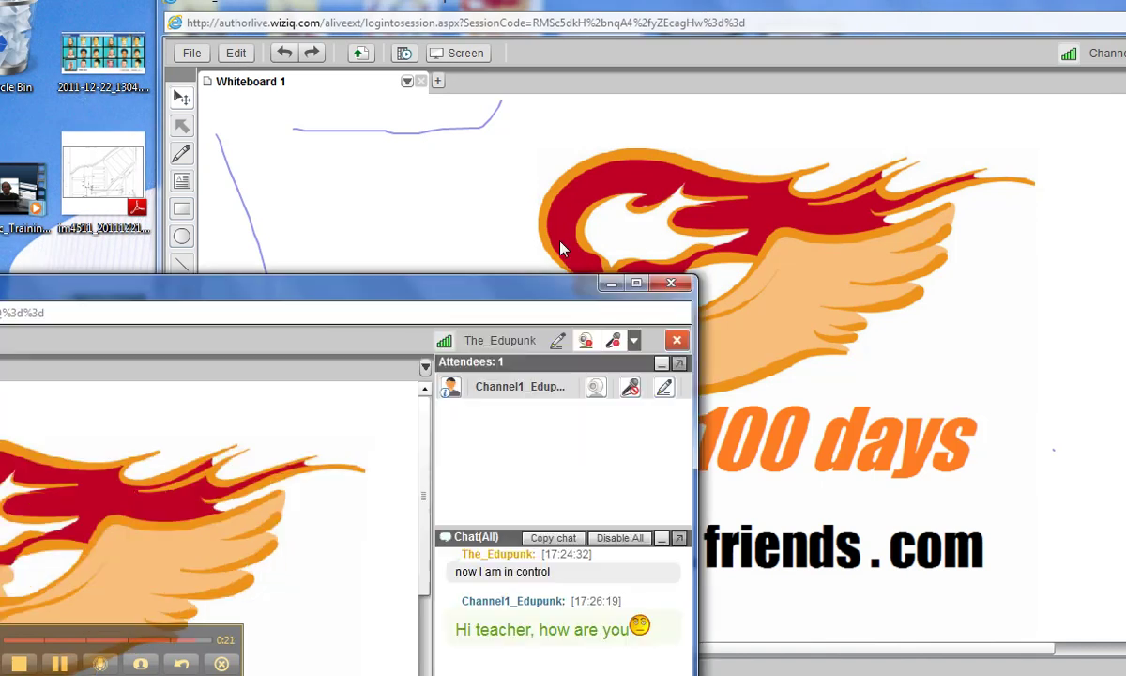